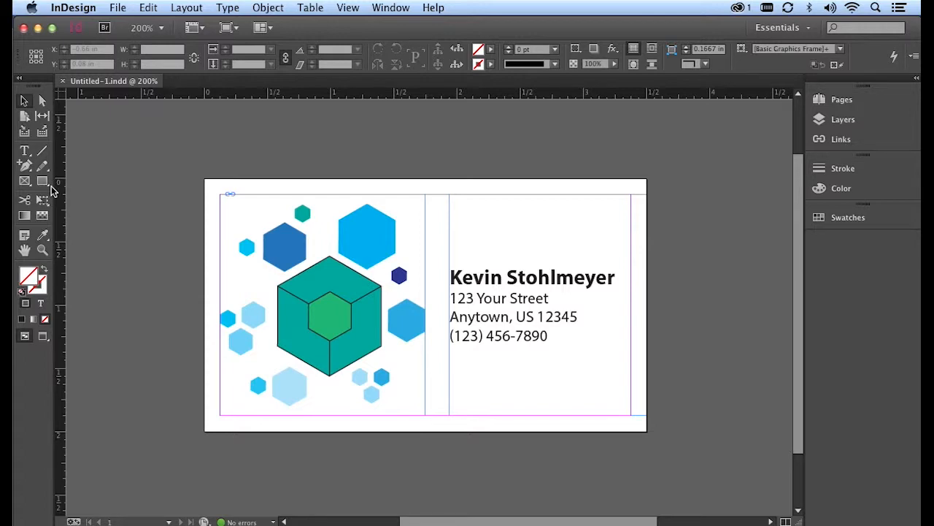
- Draw a text frame about 1.5 by 0.3 in below the phone number and set its type to Myriad Pro (OTF) Bold
{"action": "left_click", "coordinate": [25, 151]}
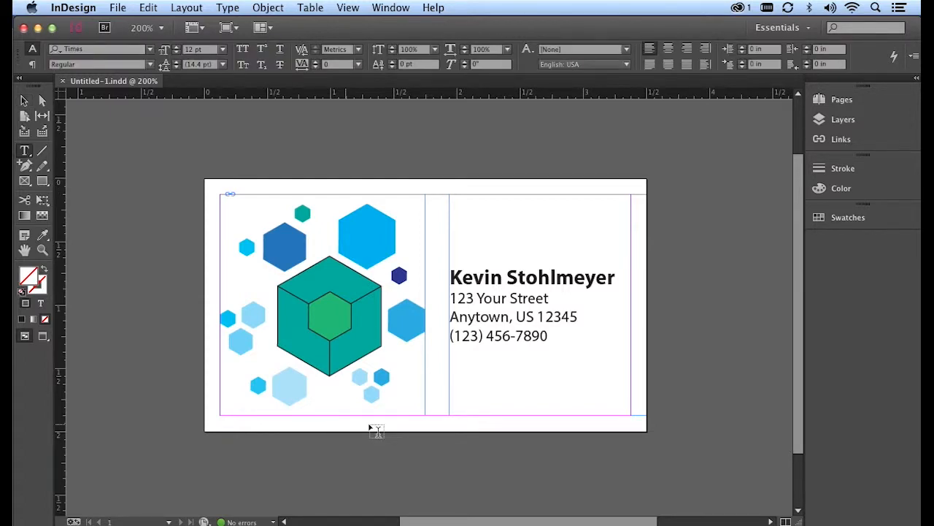
{"action": "left_click_drag", "start_coordinate": [442, 379], "coordinate": [632, 421]}
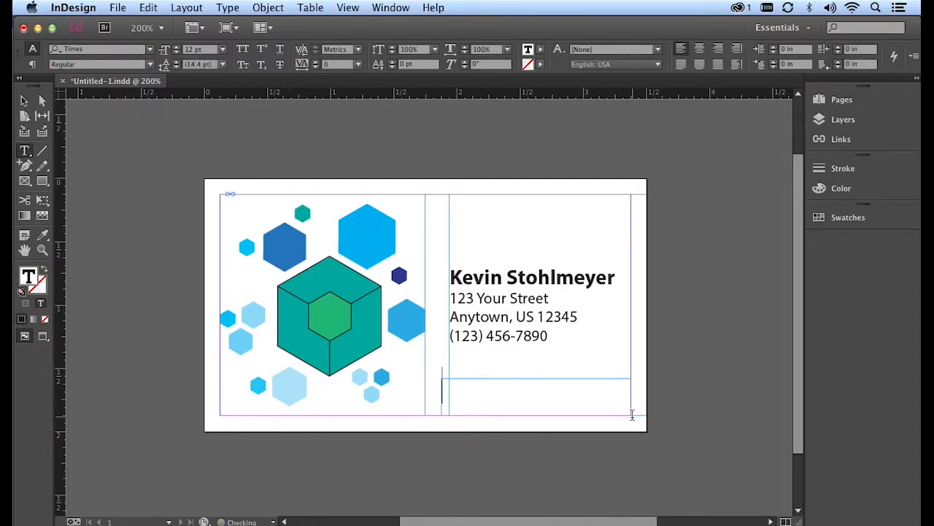
{"action": "left_click", "coordinate": [150, 51]}
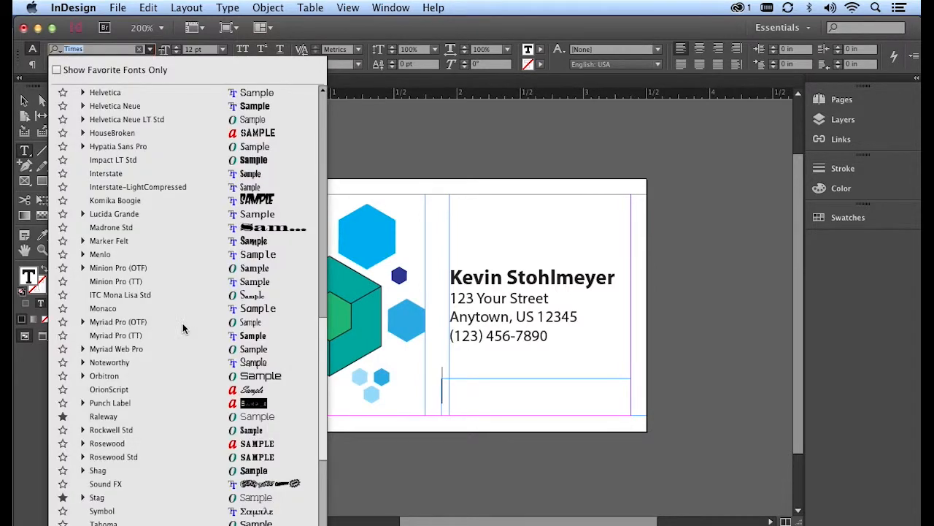
{"action": "left_click", "coordinate": [138, 326]}
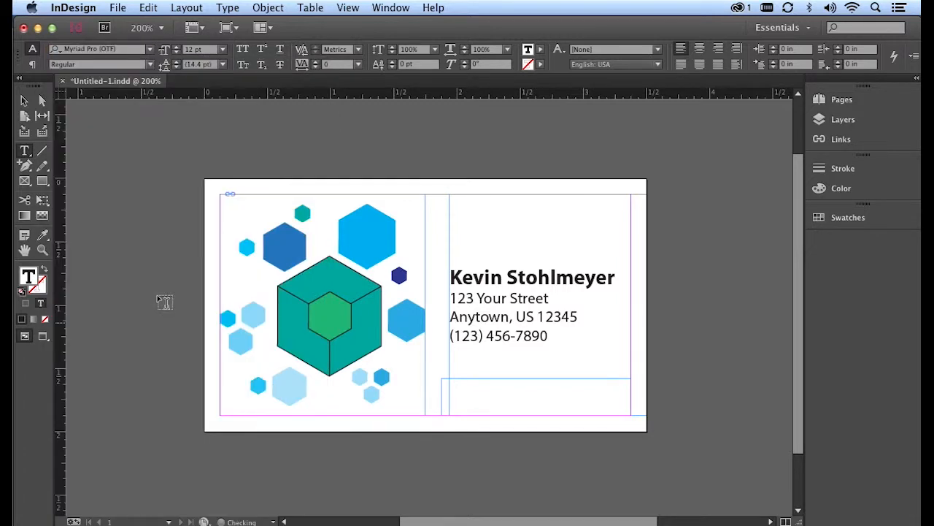
{"action": "left_click", "coordinate": [149, 64]}
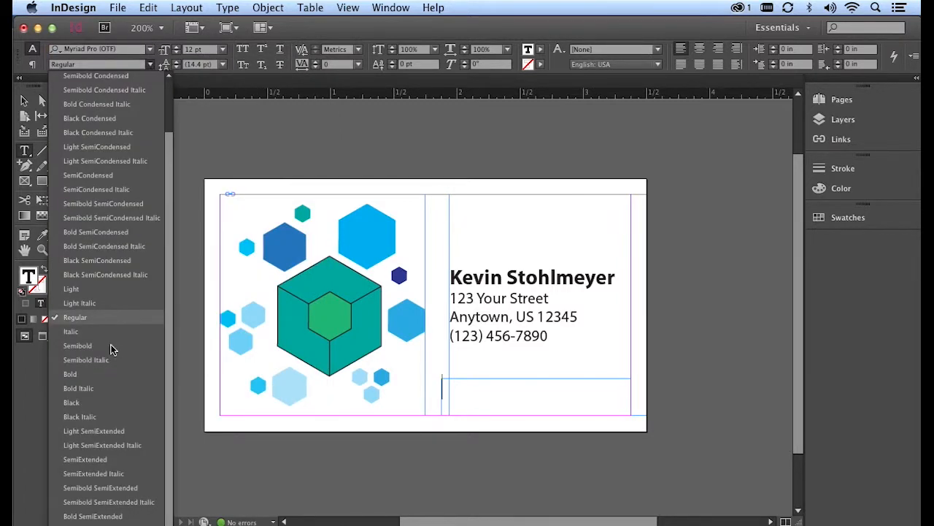
{"action": "left_click", "coordinate": [118, 376]}
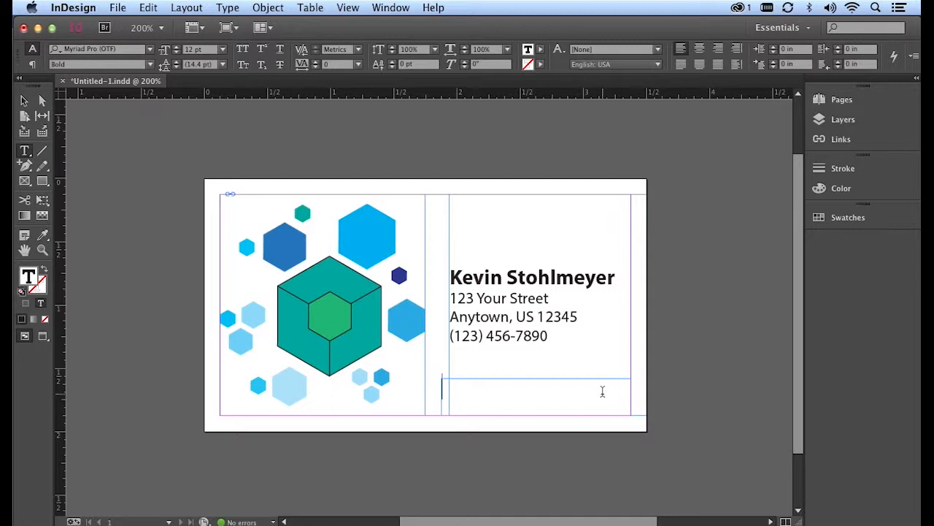
- Enter the text COMPANY NAME in the new frame below the contact details
{"action": "type", "text": "COMAP"}
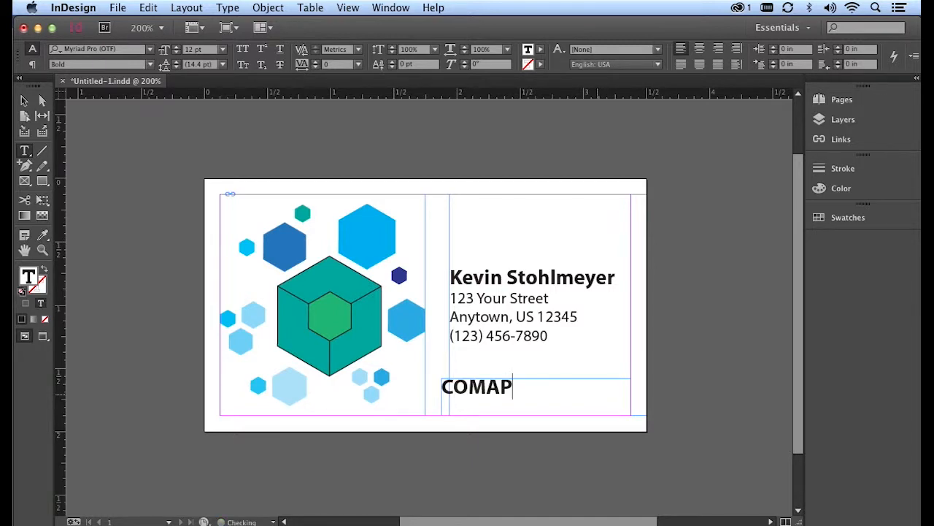
{"action": "key", "text": "BackSpace"}
{"action": "key", "text": "BackSpace"}
{"action": "type", "text": "PANY NA"}
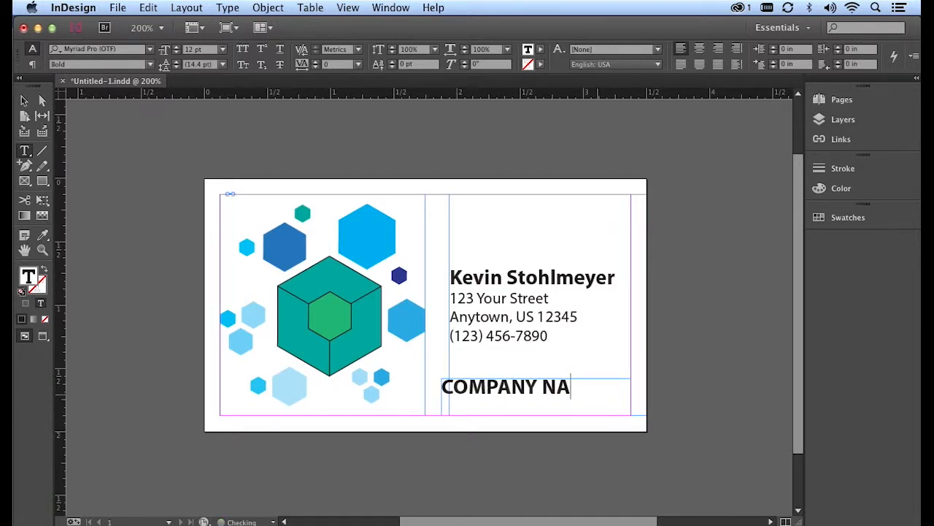
{"action": "type", "text": "ME"}
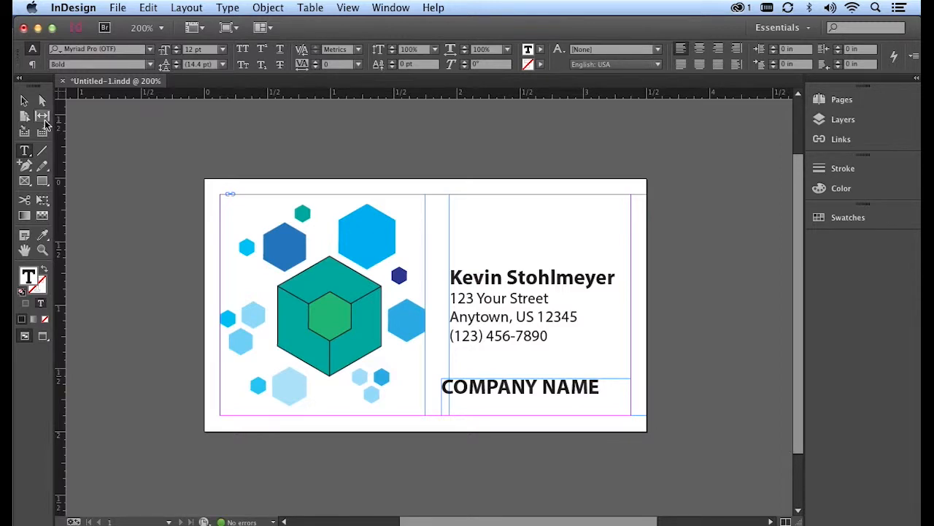
- Resize the COMPANY NAME frame to align with the contact text's left edge and sit just above the card's bottom margin
{"action": "left_click", "coordinate": [26, 101]}
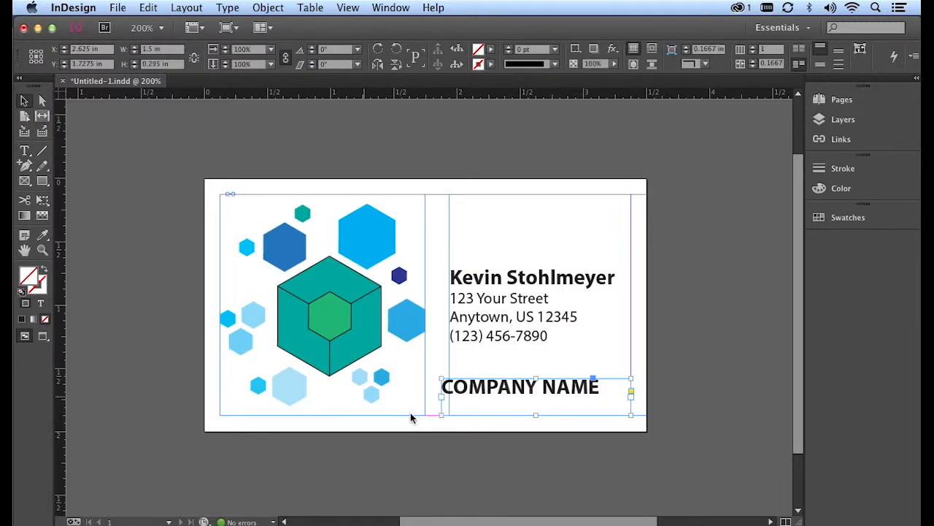
{"action": "left_click_drag", "start_coordinate": [440, 377], "coordinate": [448, 389]}
{"action": "left_click_drag", "start_coordinate": [540, 415], "coordinate": [549, 410]}
{"action": "left_click", "coordinate": [722, 348]}
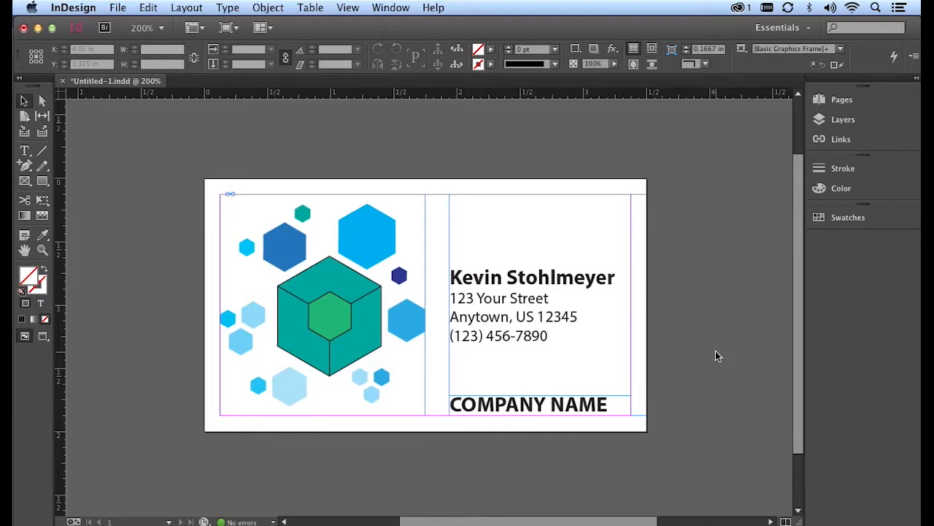
- Color the bold name line on the card with the C=100 M=90 Y=10 K=0 swatch
{"action": "left_click", "coordinate": [847, 218]}
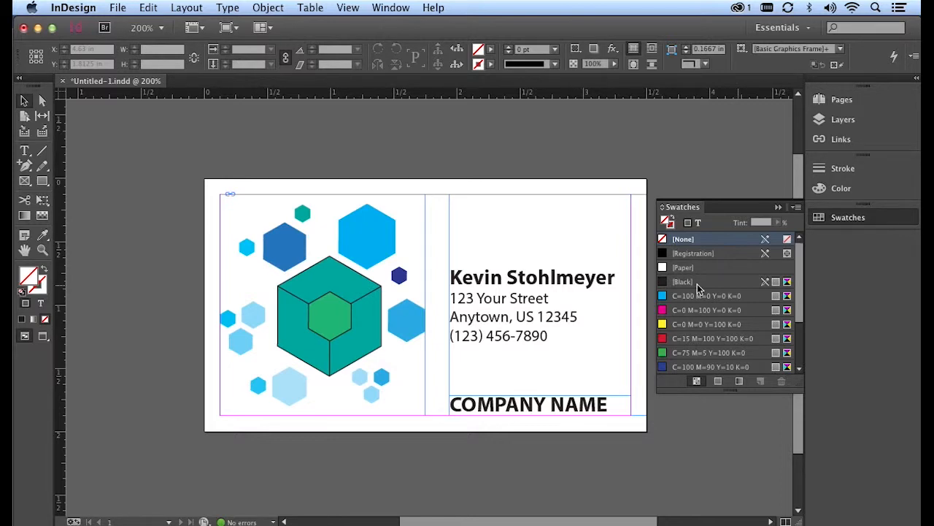
{"action": "left_click", "coordinate": [539, 281]}
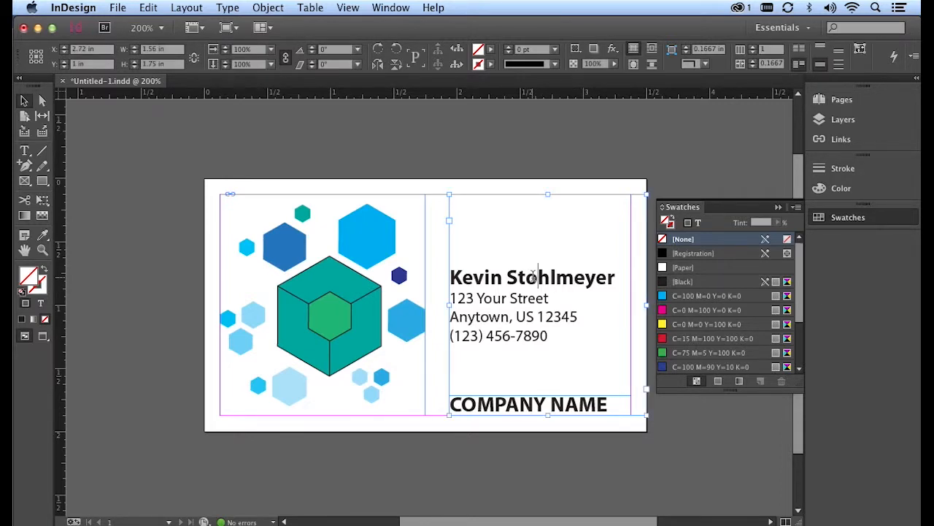
{"action": "triple_click", "coordinate": [501, 276]}
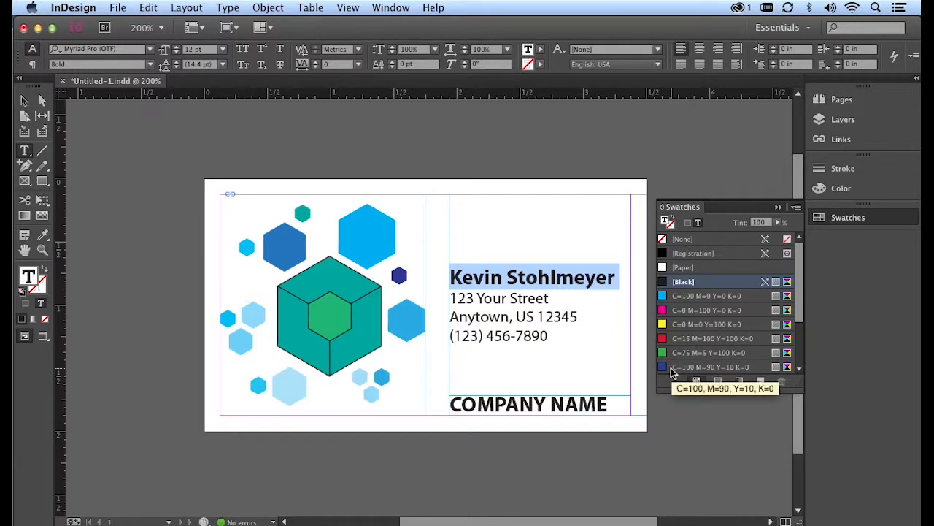
{"action": "left_click", "coordinate": [729, 368]}
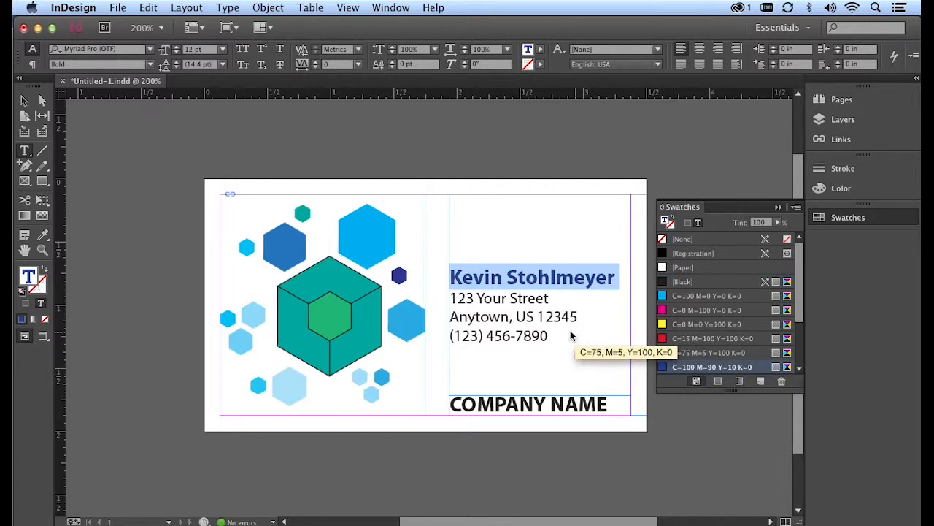
- Set the tint of the black address and phone lines to 80%
{"action": "left_click_drag", "start_coordinate": [552, 336], "coordinate": [433, 299]}
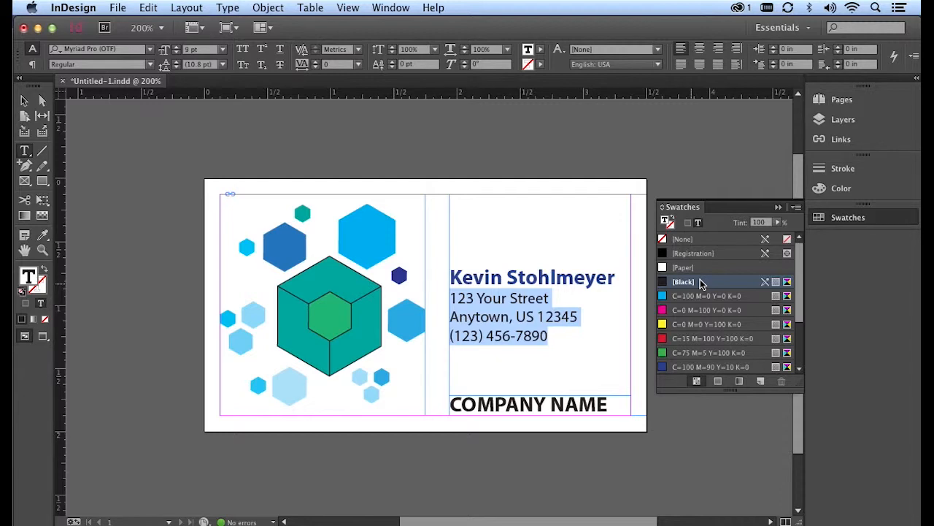
{"action": "left_click", "coordinate": [760, 223]}
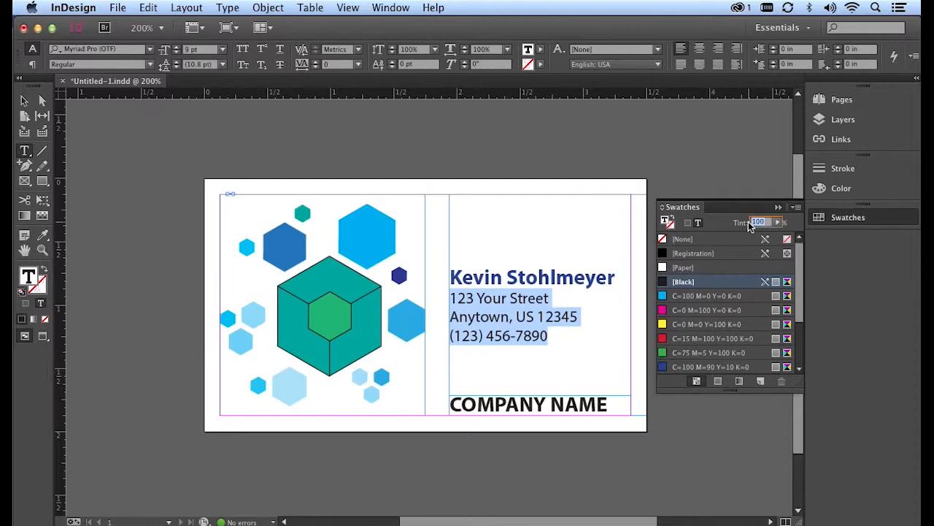
{"action": "type", "text": "80"}
{"action": "key", "text": "Return"}
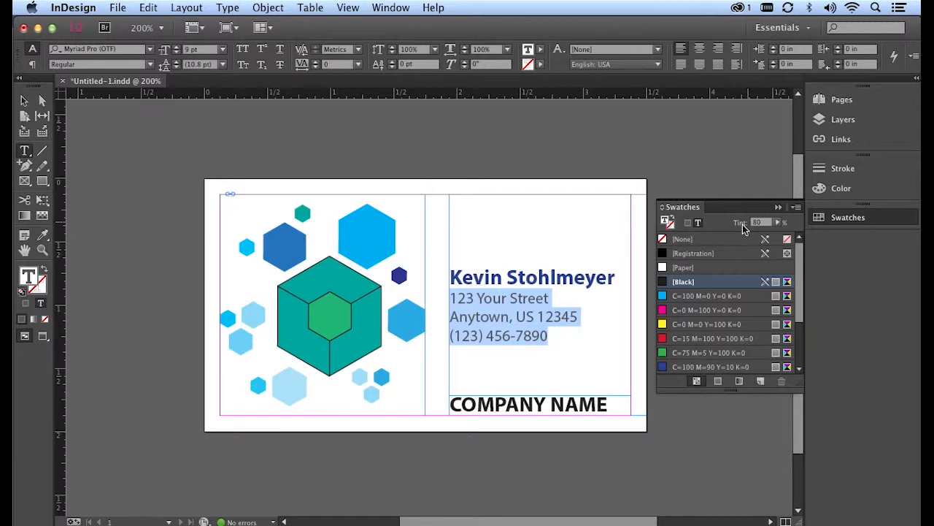
- Color the COMPANY NAME text with the C=100 M=0 Y=0 K=0 swatch and deselect it
{"action": "left_click", "coordinate": [600, 401]}
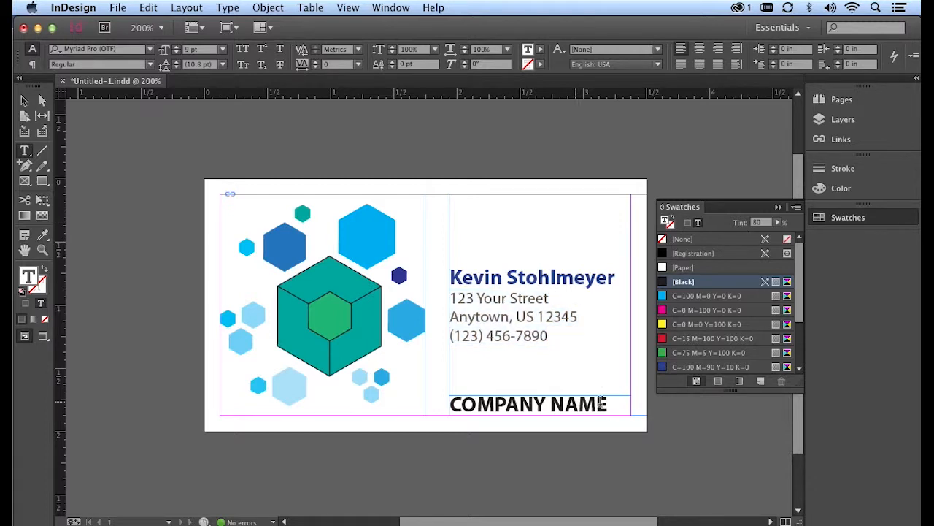
{"action": "left_click", "coordinate": [617, 403]}
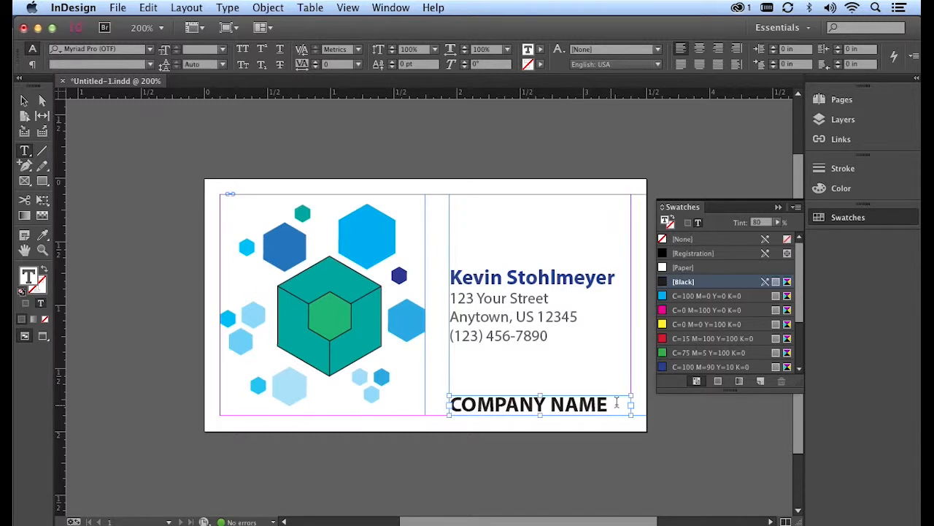
{"action": "left_click_drag", "start_coordinate": [617, 404], "coordinate": [440, 385]}
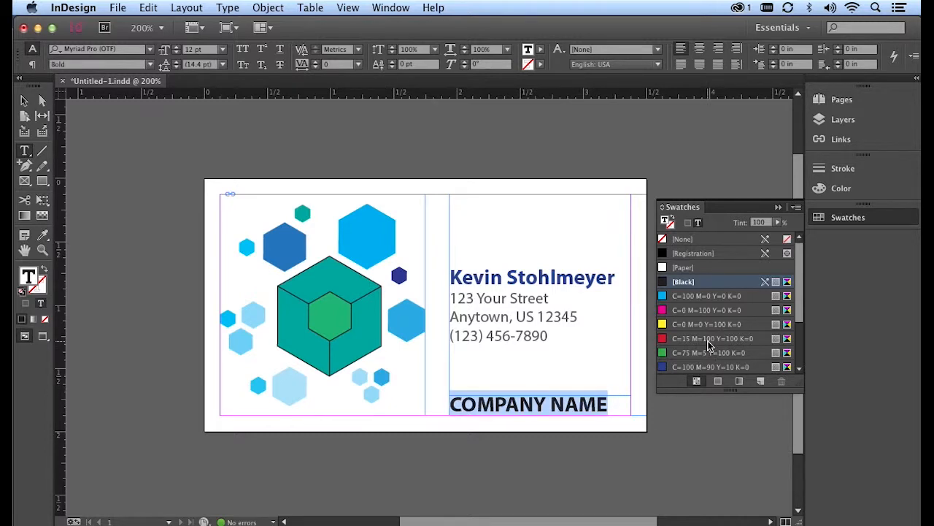
{"action": "left_click", "coordinate": [700, 296]}
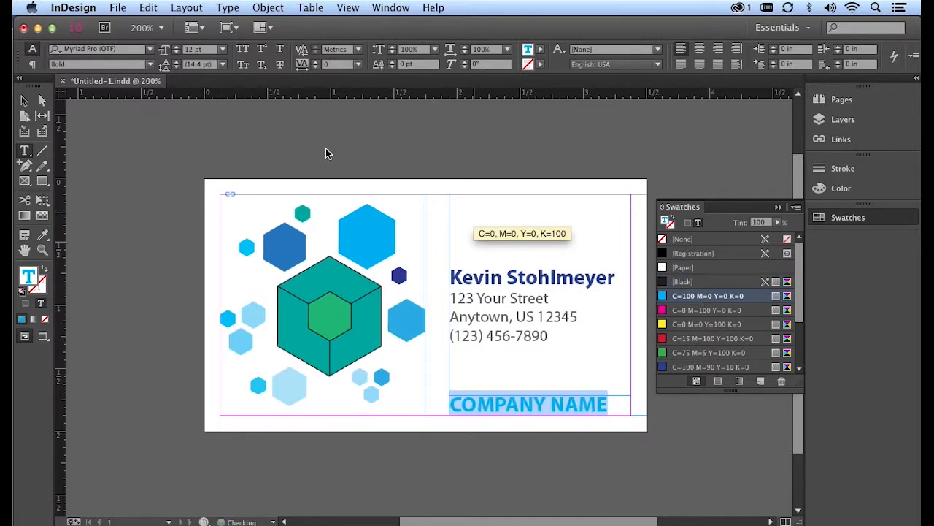
{"action": "left_click", "coordinate": [26, 100]}
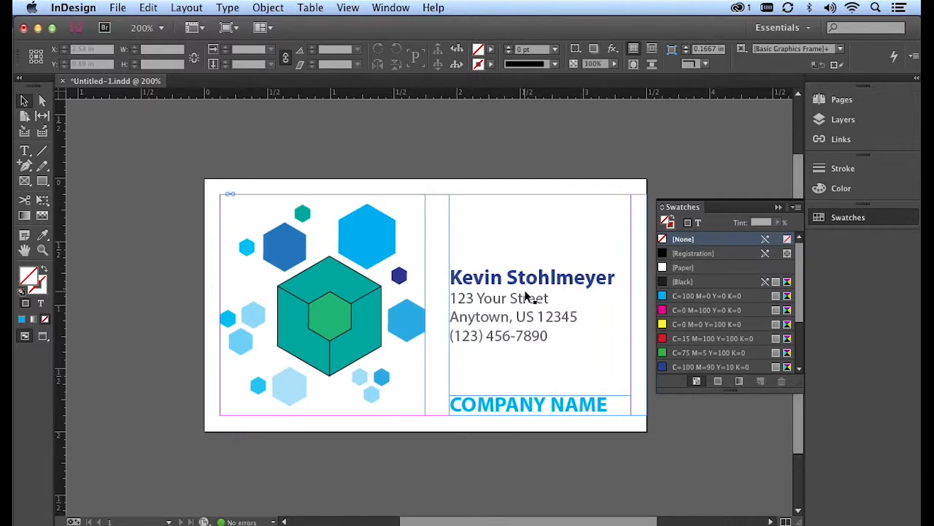
- Save the document to the Desktop under the new name Business Card 1.indd
{"action": "left_click", "coordinate": [118, 8]}
{"action": "left_click", "coordinate": [195, 144]}
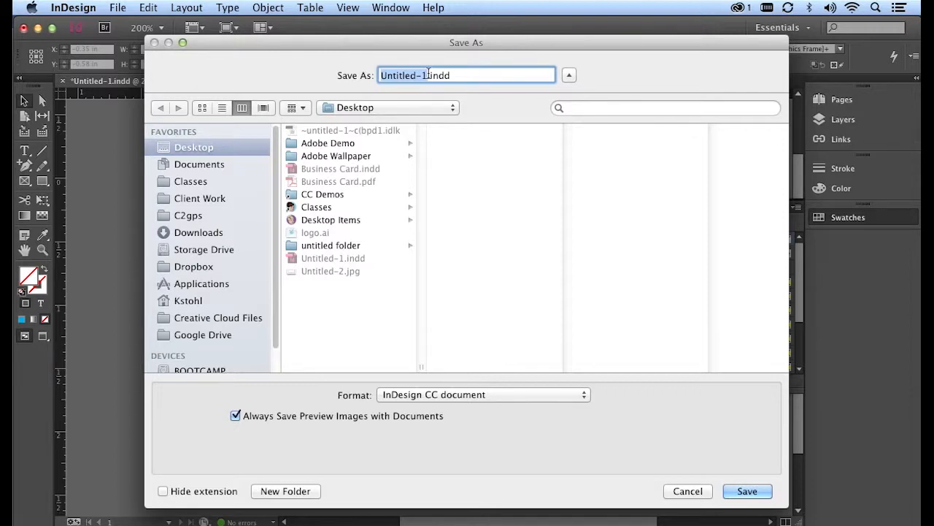
{"action": "type", "text": "Busine"}
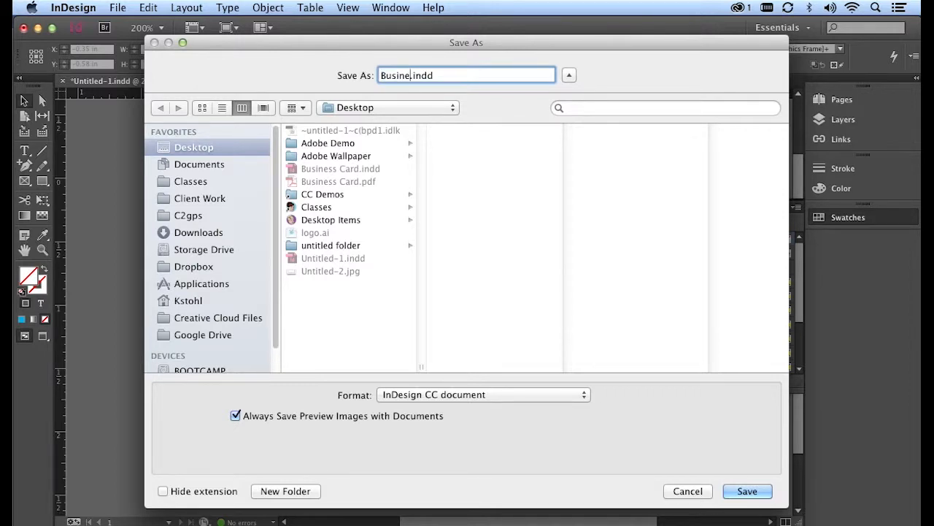
{"action": "type", "text": "ss Card"}
{"action": "key", "text": "Return"}
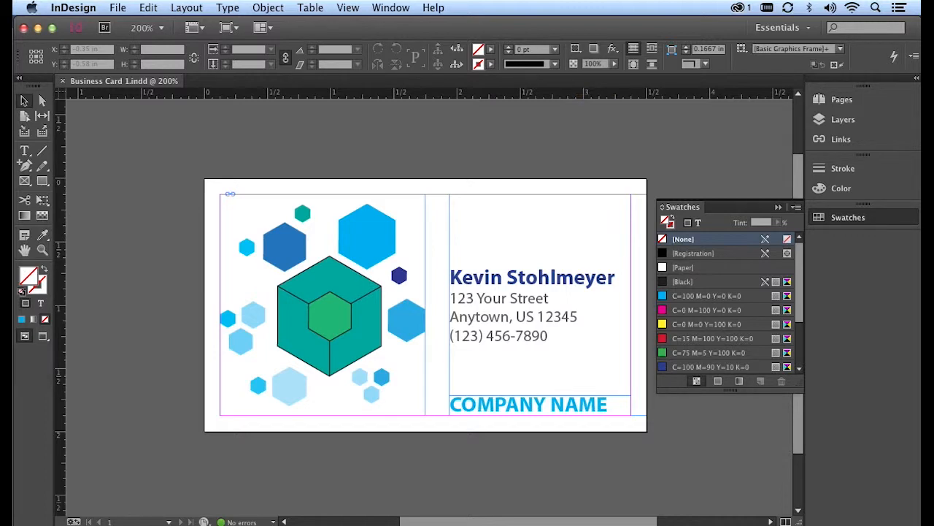
- Start exporting the card to the Desktop as Business Card 1.pdf in Adobe PDF (Print) format
{"action": "left_click", "coordinate": [117, 7]}
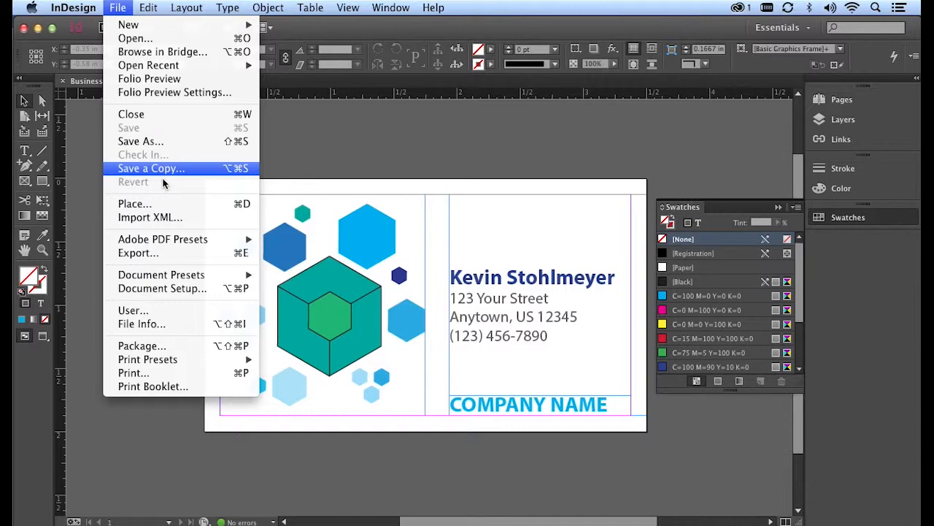
{"action": "left_click", "coordinate": [189, 253]}
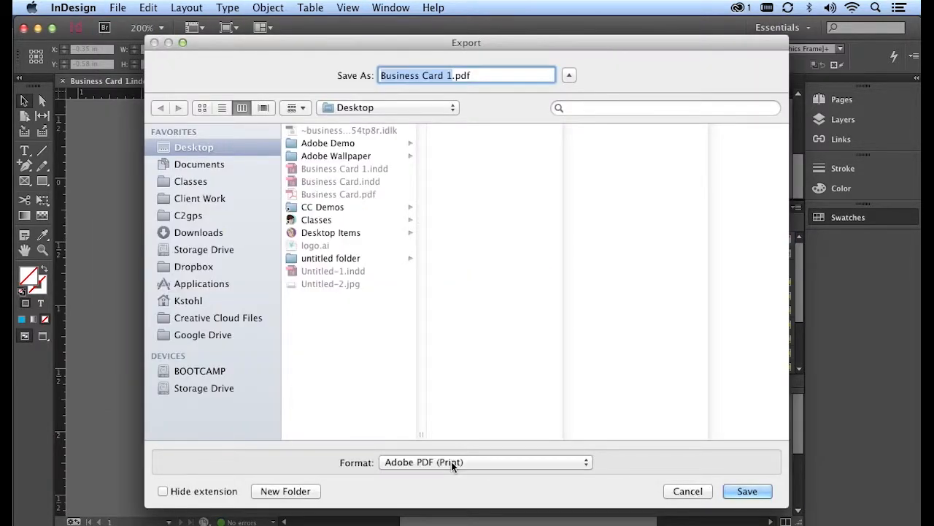
{"action": "left_click", "coordinate": [451, 462]}
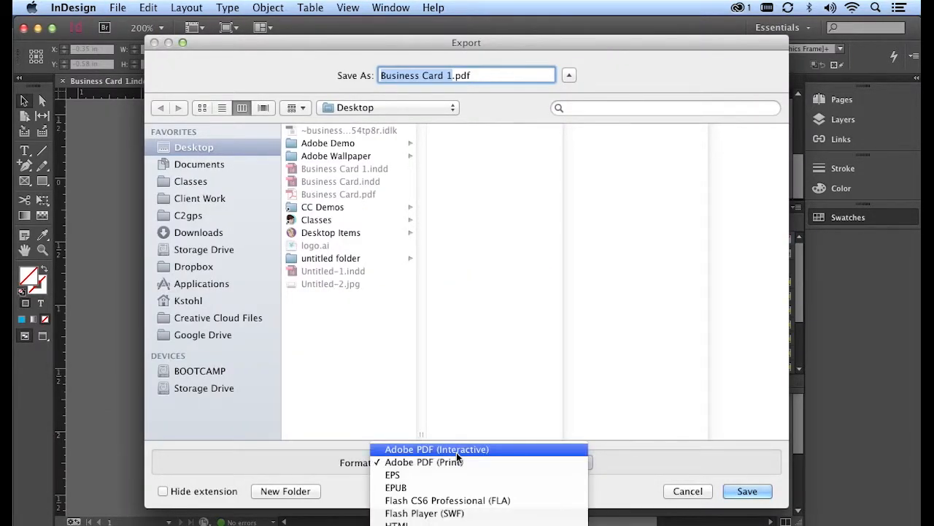
{"action": "left_click", "coordinate": [456, 450]}
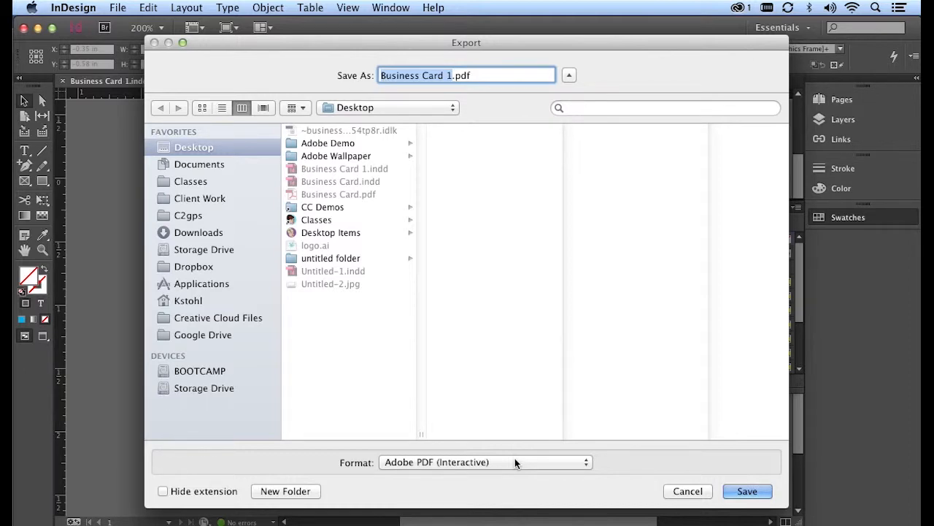
{"action": "left_click", "coordinate": [514, 462]}
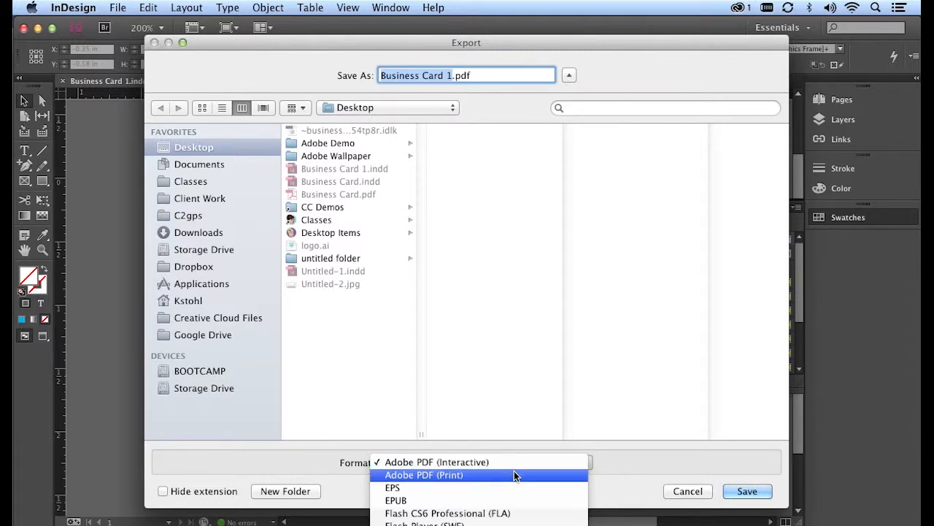
{"action": "left_click", "coordinate": [514, 475]}
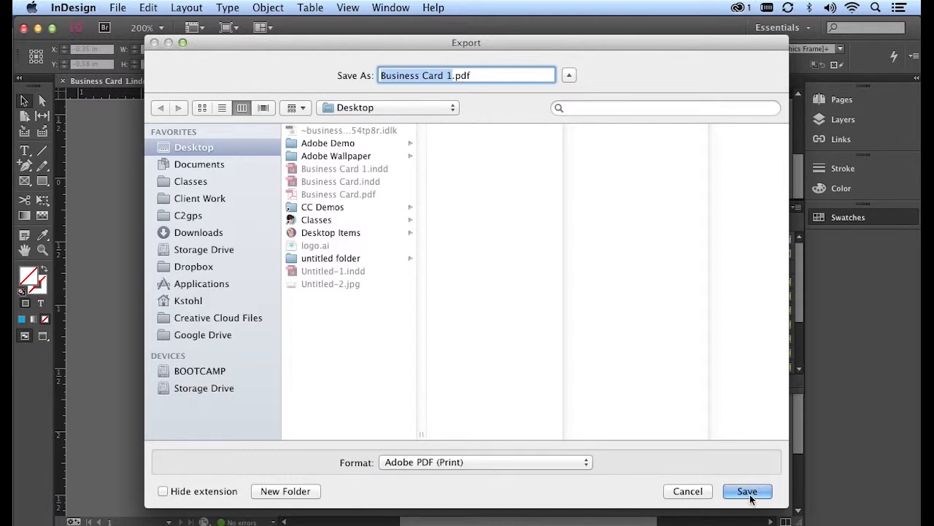
{"action": "left_click", "coordinate": [747, 492]}
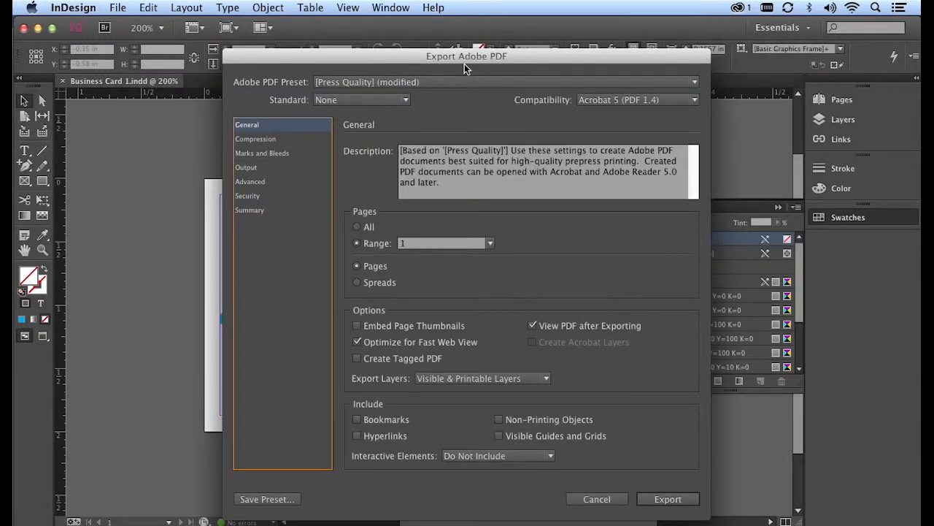
- Choose the [Press Quality] preset for the PDF export
{"action": "left_click_drag", "start_coordinate": [464, 63], "coordinate": [440, 48]}
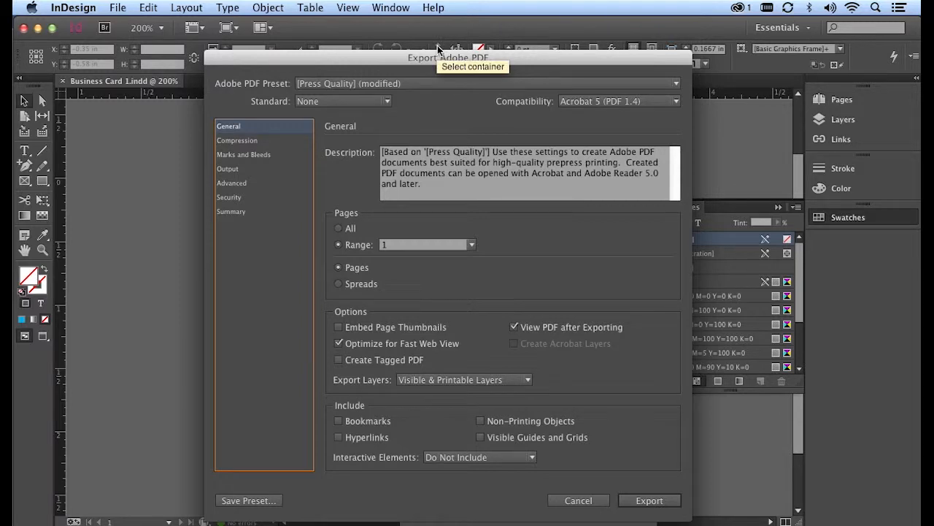
{"action": "left_click", "coordinate": [402, 84]}
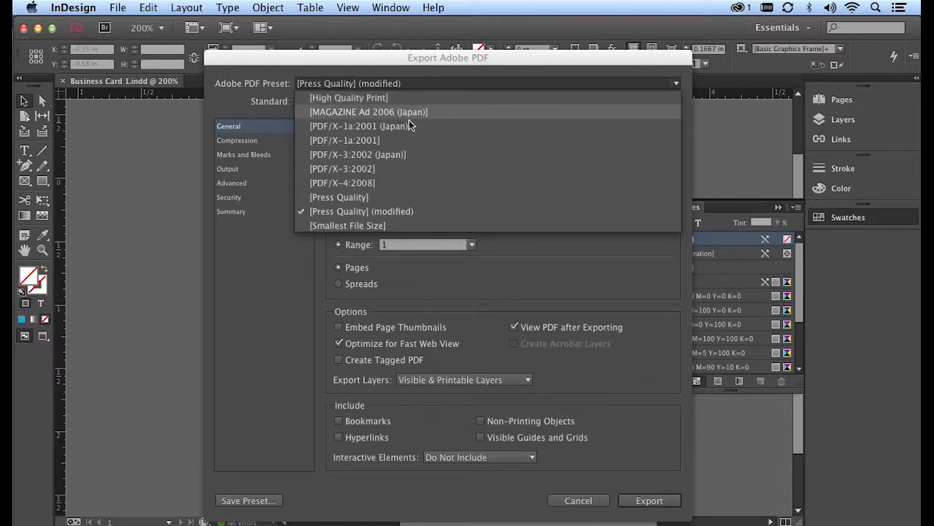
{"action": "left_click", "coordinate": [385, 199]}
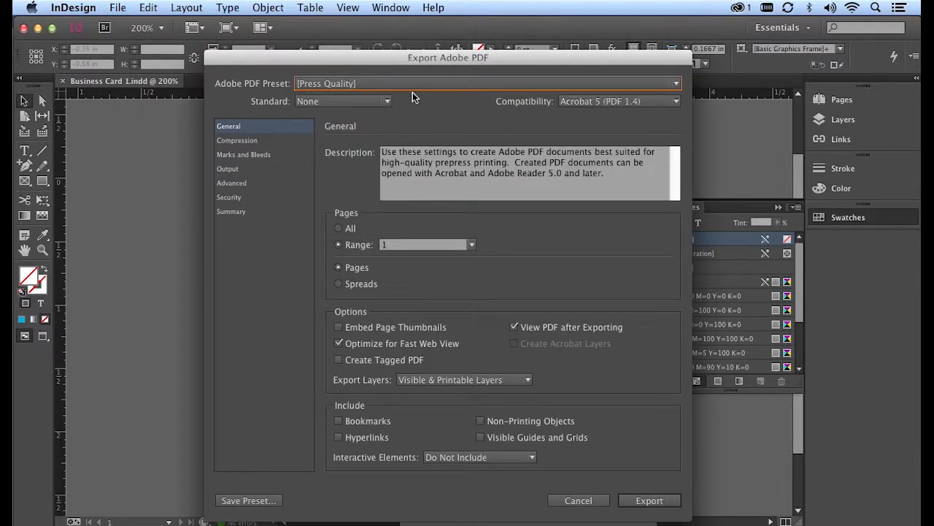
{"action": "left_click", "coordinate": [414, 83]}
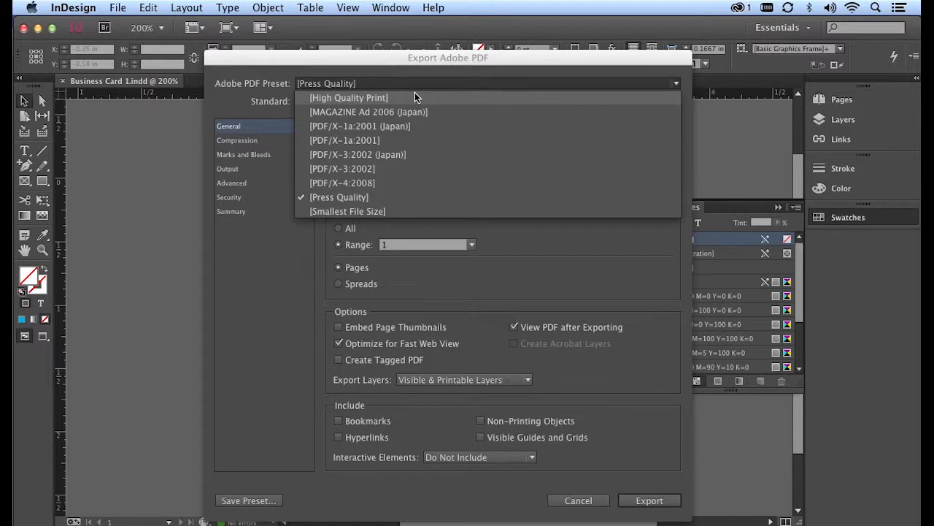
{"action": "left_click", "coordinate": [395, 198]}
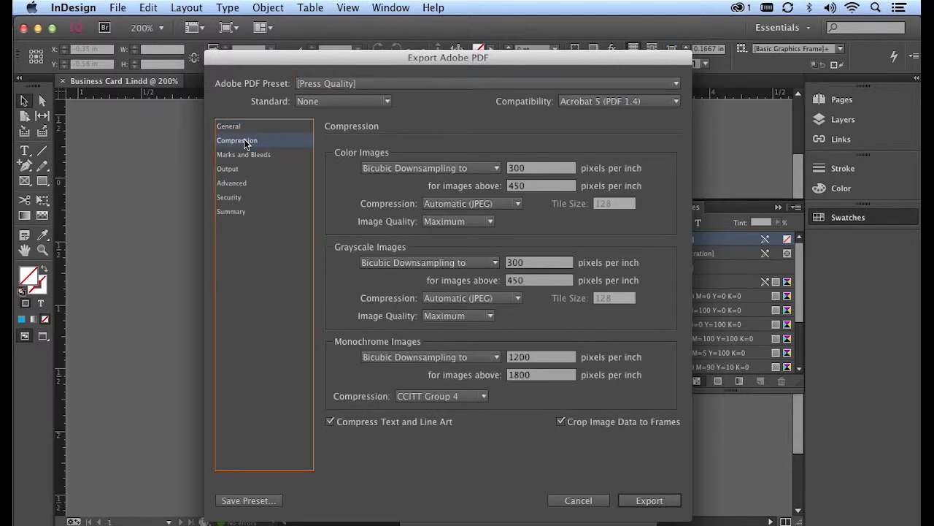
- Turn on crop marks for the PDF and export it
{"action": "left_click", "coordinate": [262, 160]}
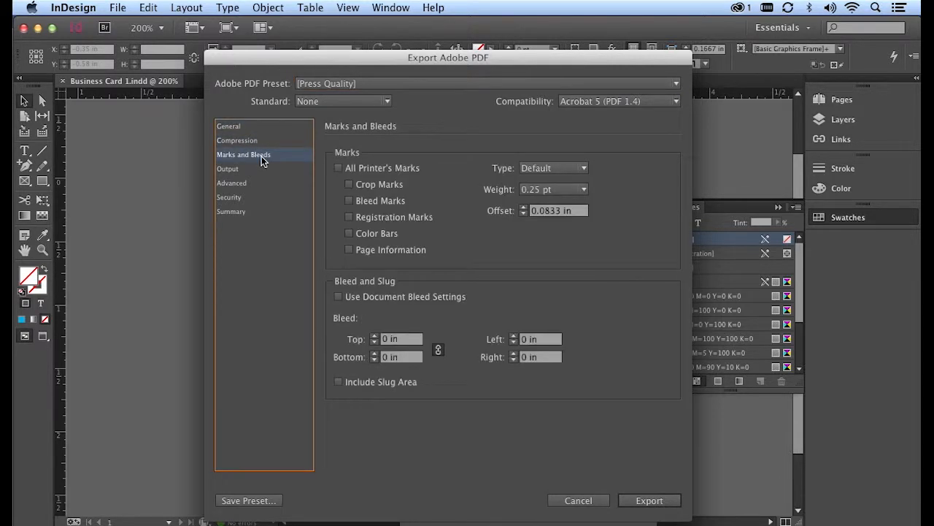
{"action": "left_click", "coordinate": [350, 186]}
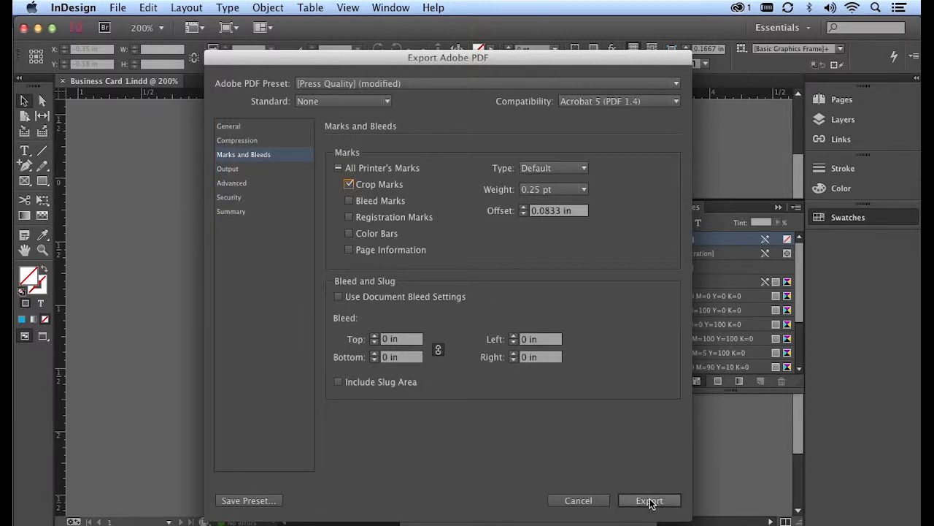
{"action": "left_click", "coordinate": [649, 500]}
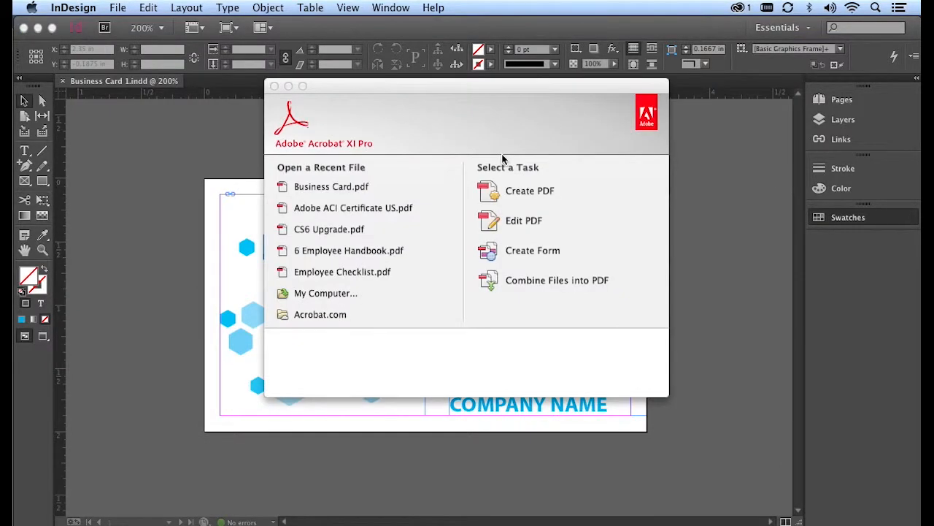